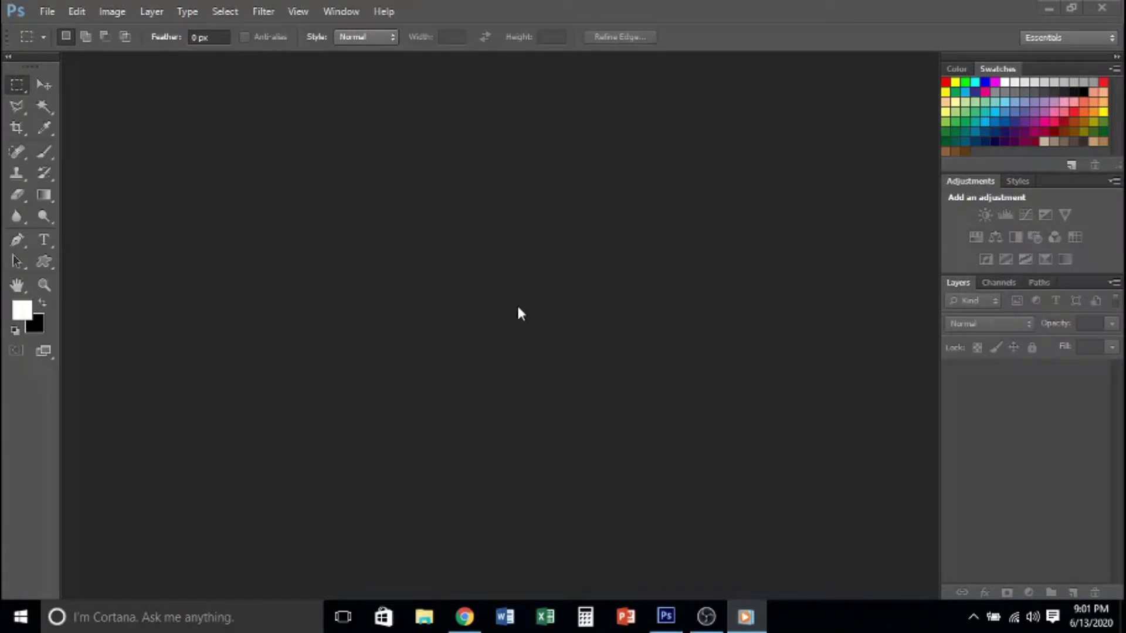
Create a new RGB Color document 5 by 5 inches at 300 pixels/inch with a white background
{"action": "left_click", "coordinate": [49, 13]}
{"action": "left_click", "coordinate": [59, 30]}
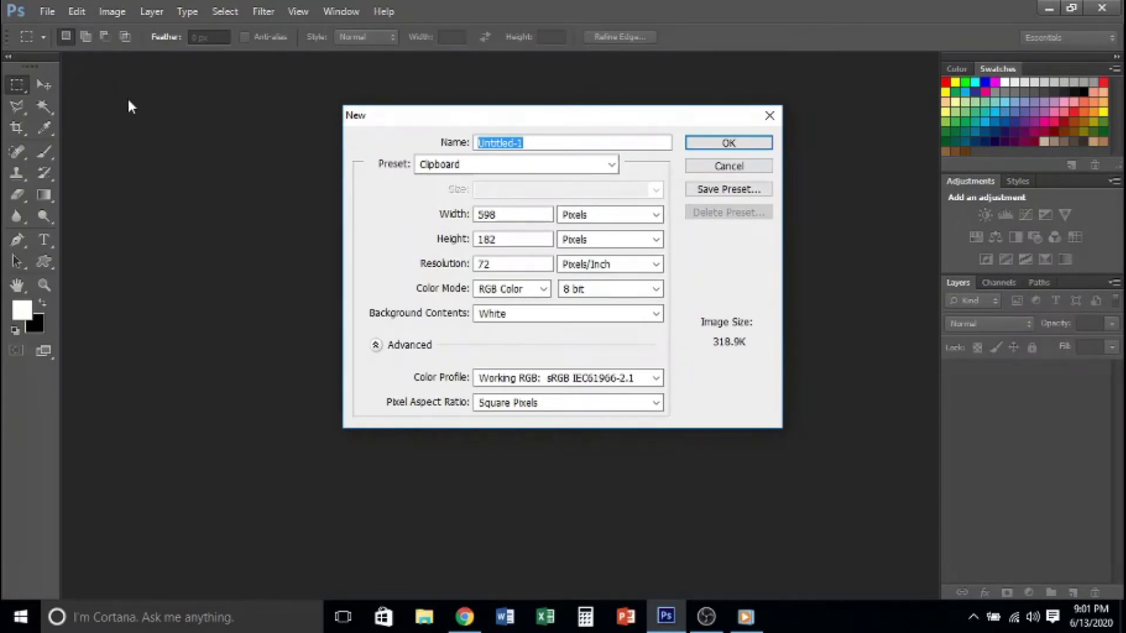
{"action": "left_click", "coordinate": [598, 214]}
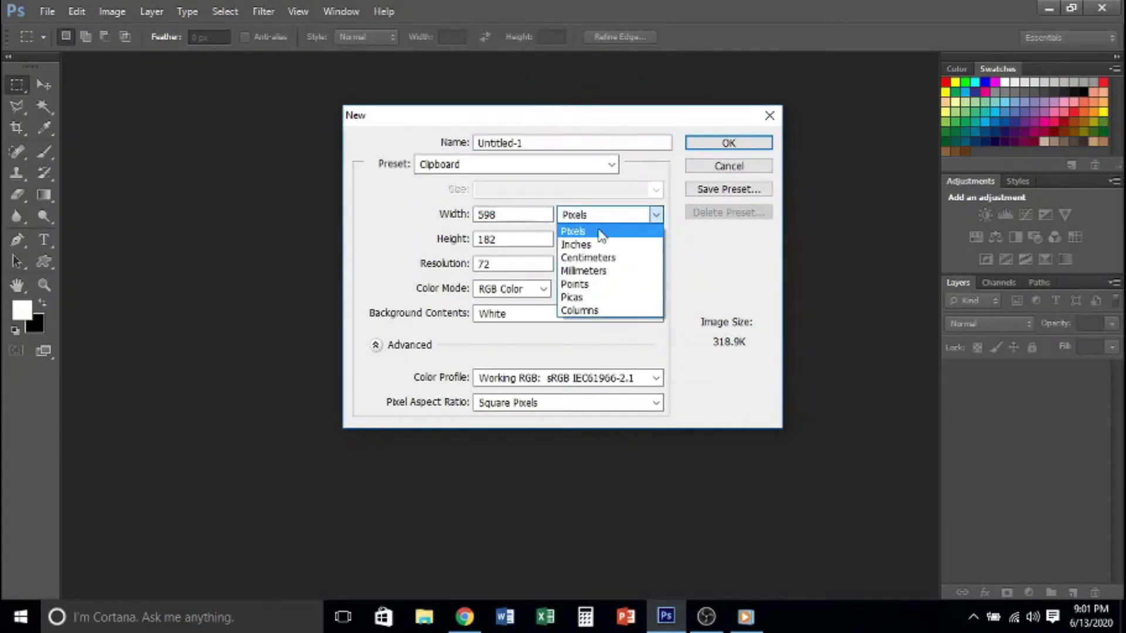
{"action": "left_click", "coordinate": [593, 243]}
{"action": "double_click", "coordinate": [520, 214]}
{"action": "type", "text": "5"}
{"action": "double_click", "coordinate": [528, 240]}
{"action": "type", "text": "5"}
{"action": "double_click", "coordinate": [500, 264]}
{"action": "type", "text": "300"}
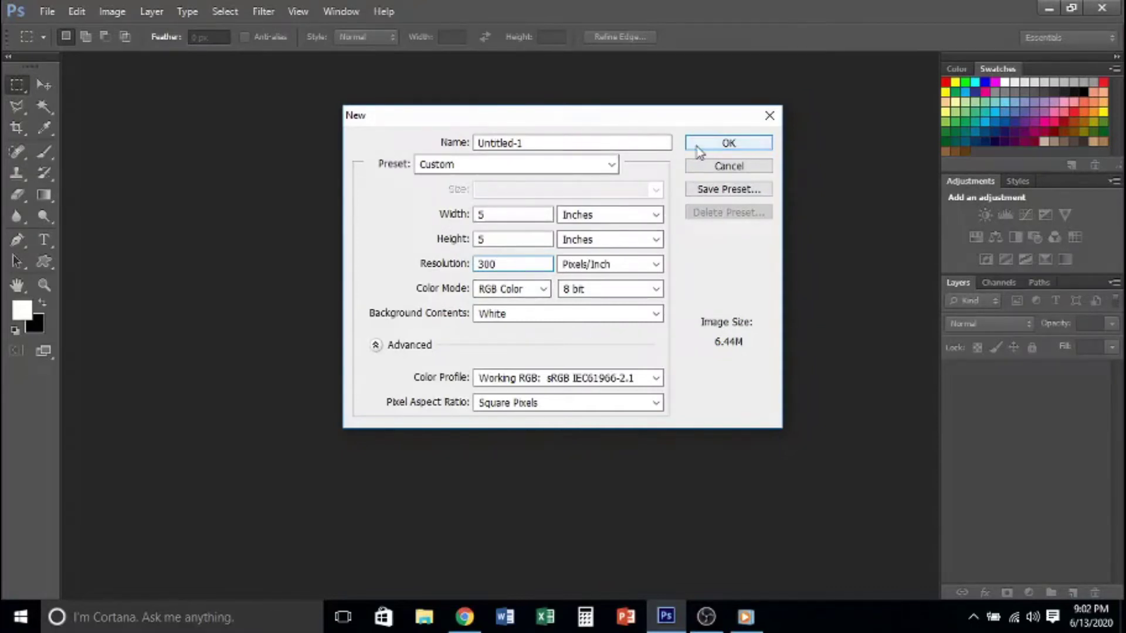
{"action": "left_click", "coordinate": [729, 143]}
Create a second 5 by 5 inch document at 300 pixels/inch, using CMYK Color mode
{"action": "left_click", "coordinate": [48, 15]}
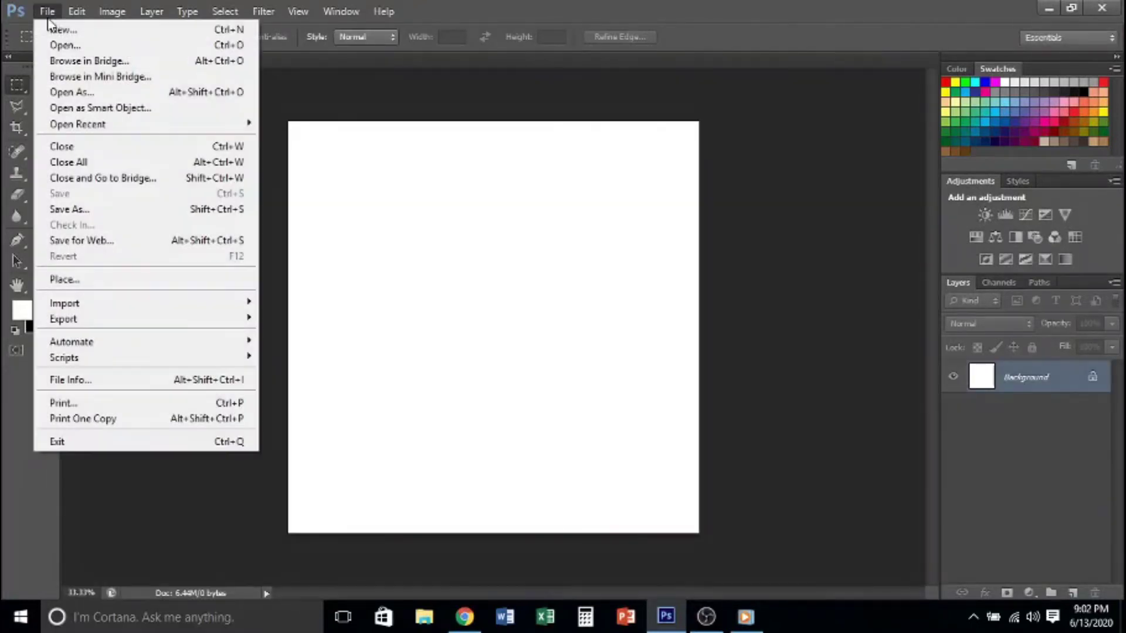
{"action": "left_click", "coordinate": [69, 34]}
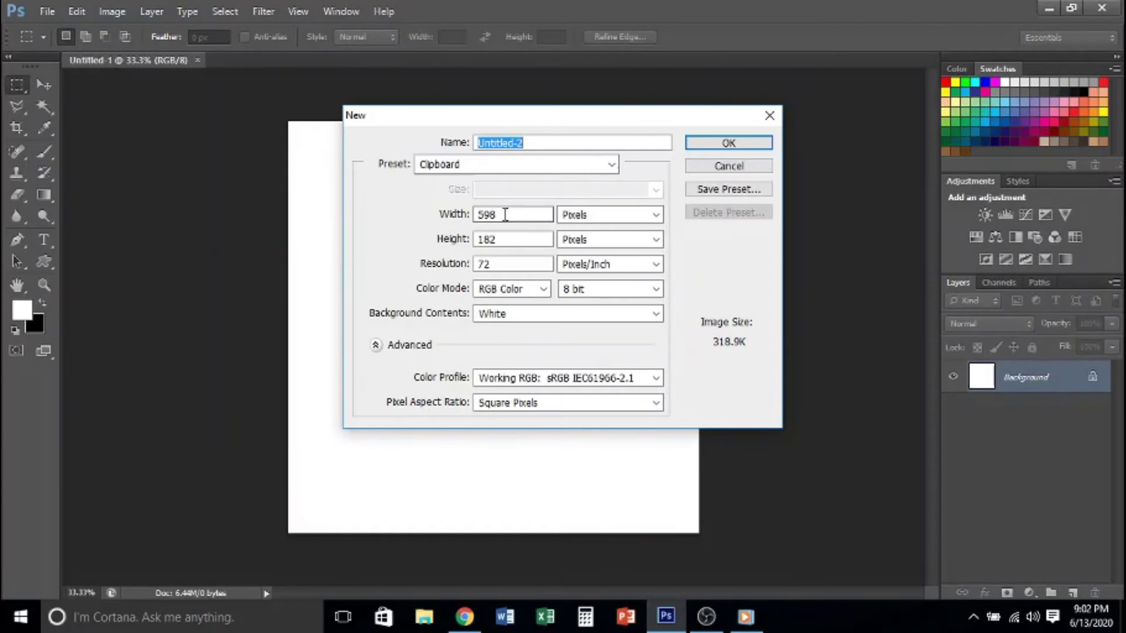
{"action": "left_click", "coordinate": [581, 215]}
{"action": "left_click", "coordinate": [588, 245]}
{"action": "key", "text": "shift+Tab"}
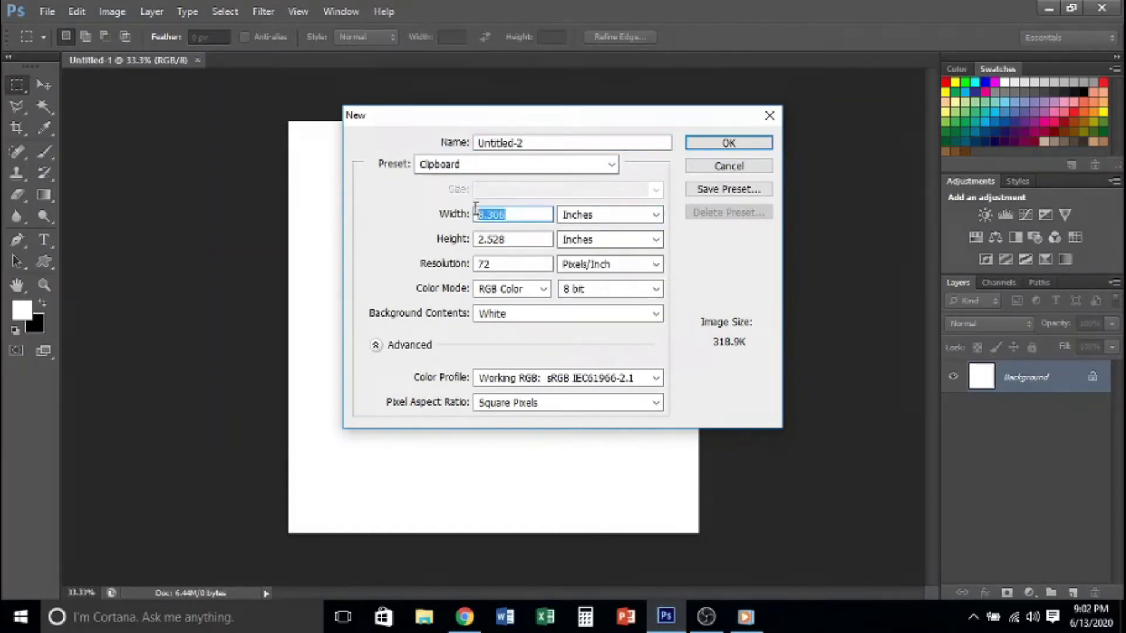
{"action": "type", "text": "5"}
{"action": "key", "text": "Tab"}
{"action": "type", "text": "5"}
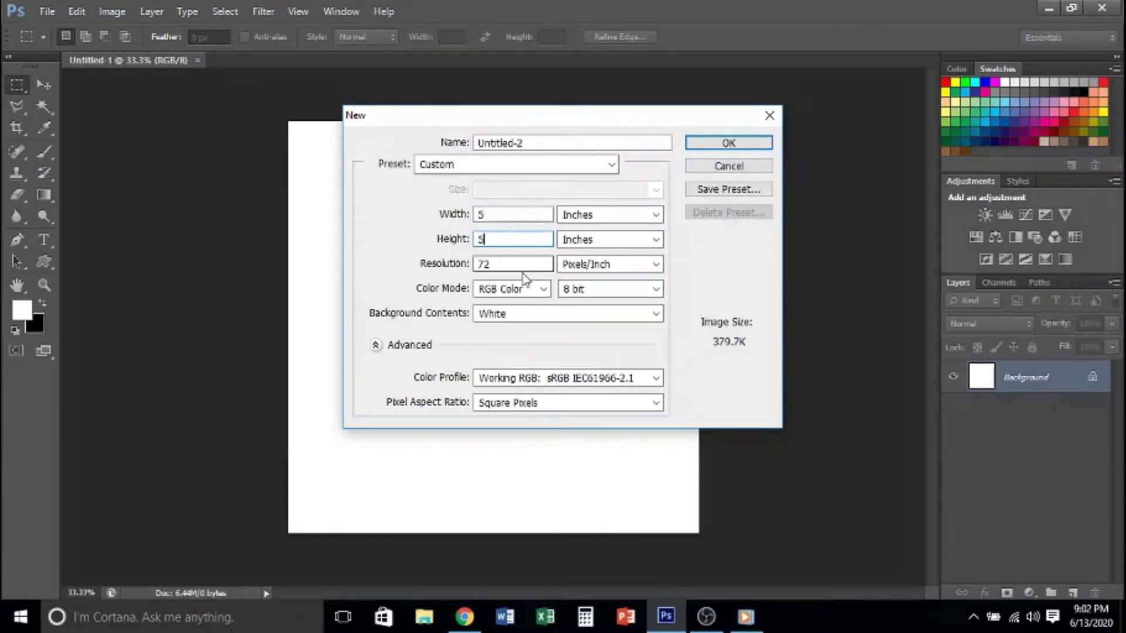
{"action": "key", "text": "Tab"}
{"action": "type", "text": "300"}
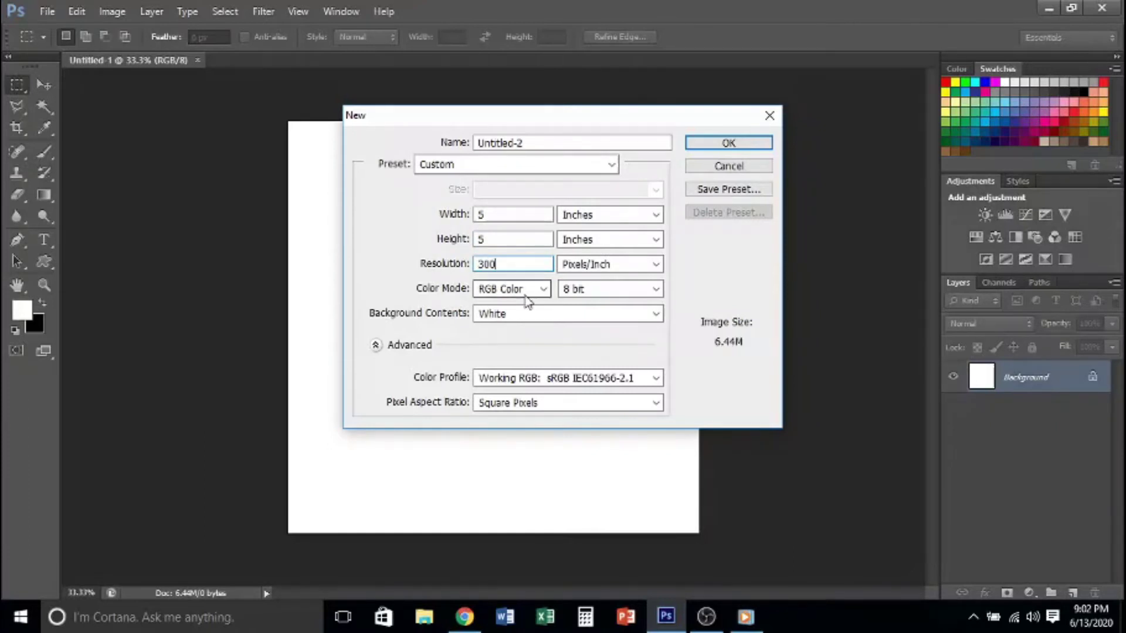
{"action": "left_click", "coordinate": [541, 289]}
{"action": "left_click", "coordinate": [501, 345]}
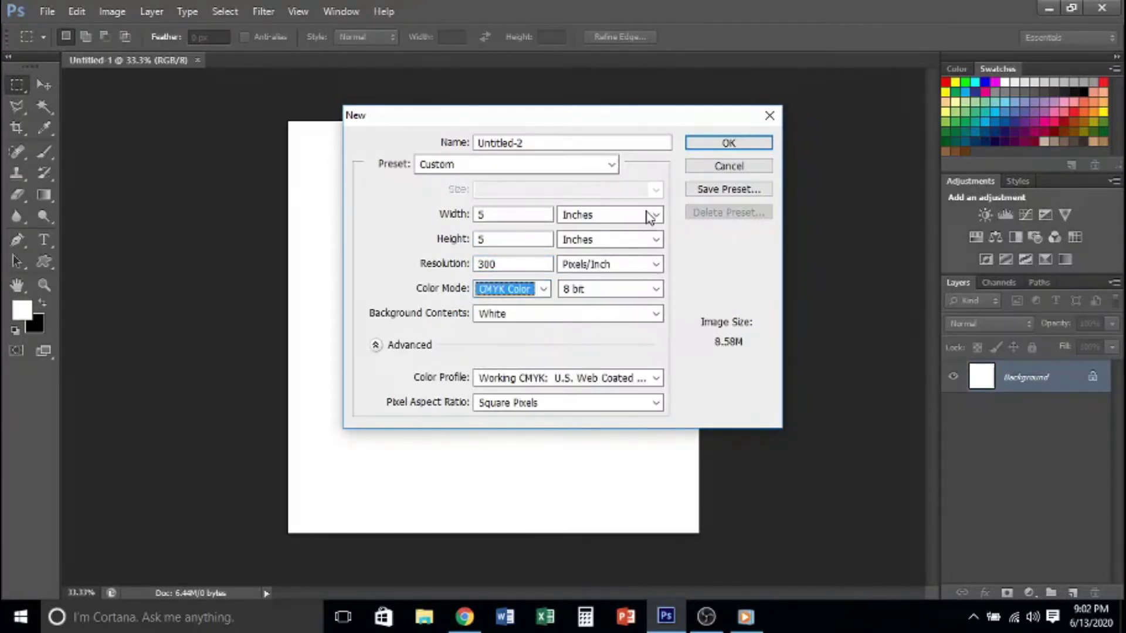
{"action": "left_click", "coordinate": [693, 144]}
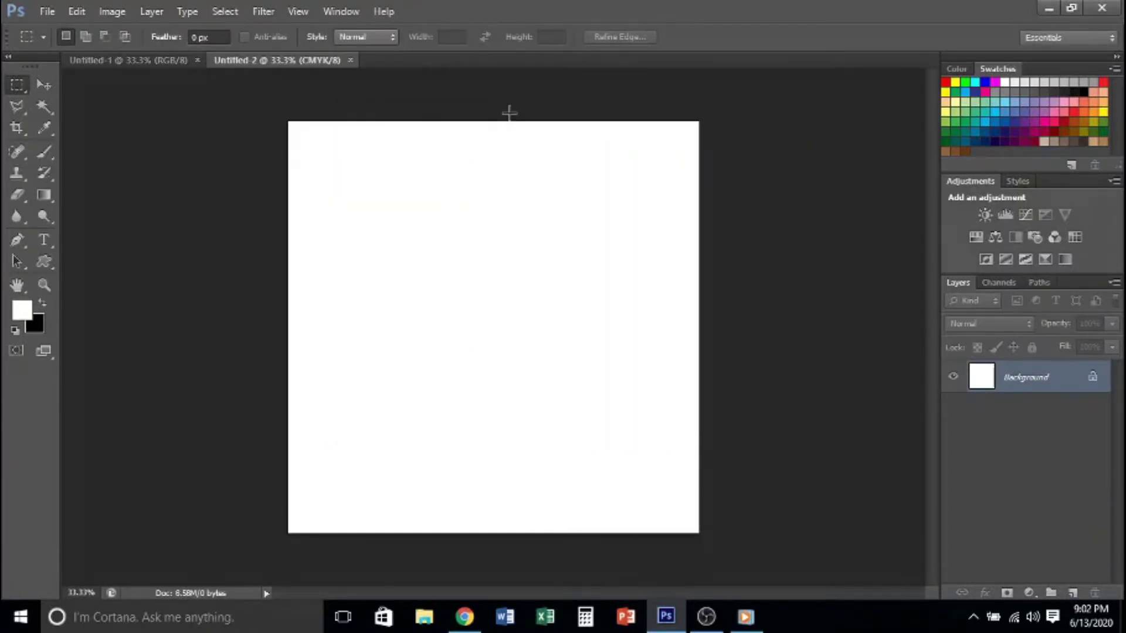
Set the foreground colour to bright green 3cff00 and activate the Brush tool
{"action": "left_click", "coordinate": [43, 152]}
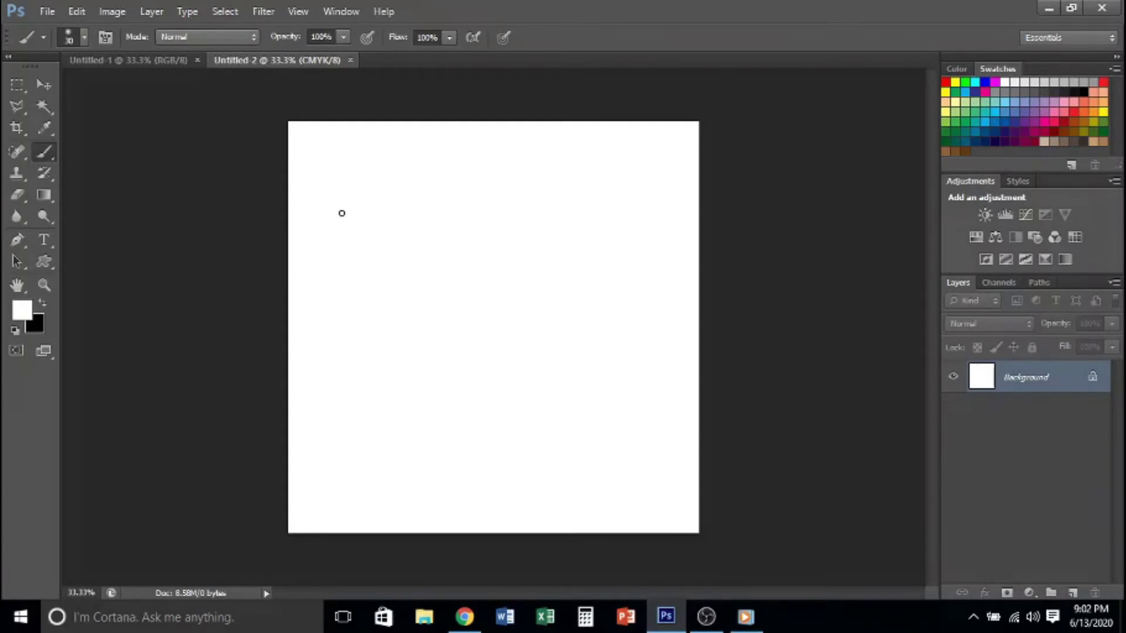
{"action": "left_click", "coordinate": [23, 310]}
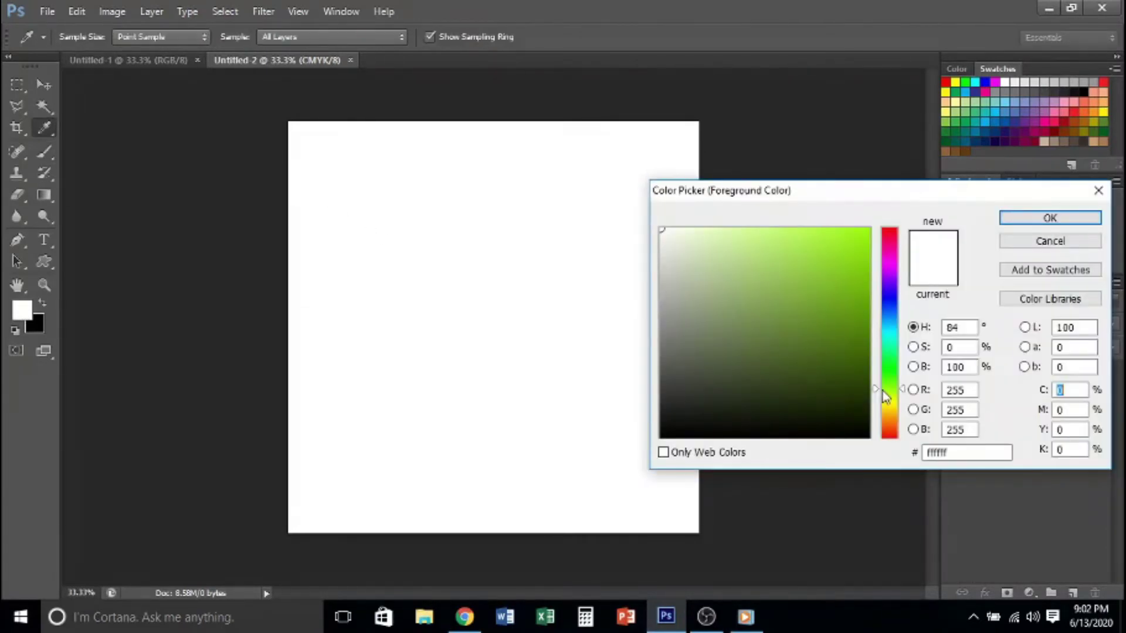
{"action": "left_click_drag", "start_coordinate": [886, 398], "coordinate": [887, 376]}
{"action": "left_click", "coordinate": [856, 233]}
{"action": "left_click_drag", "start_coordinate": [855, 233], "coordinate": [879, 221]}
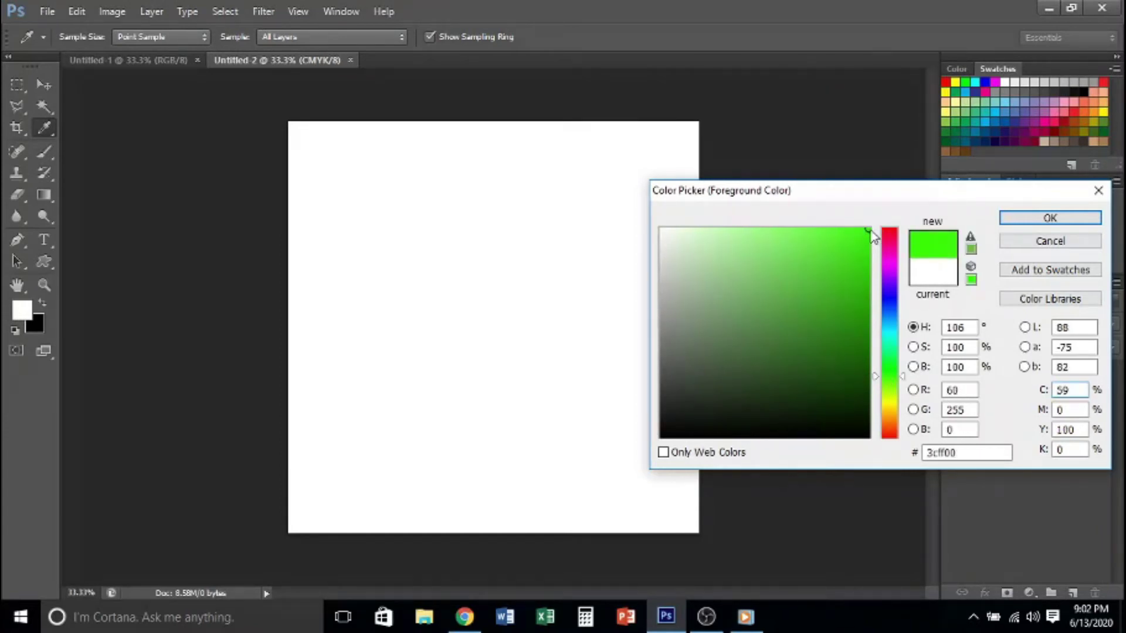
{"action": "left_click", "coordinate": [1048, 218]}
{"action": "key", "text": "b"}
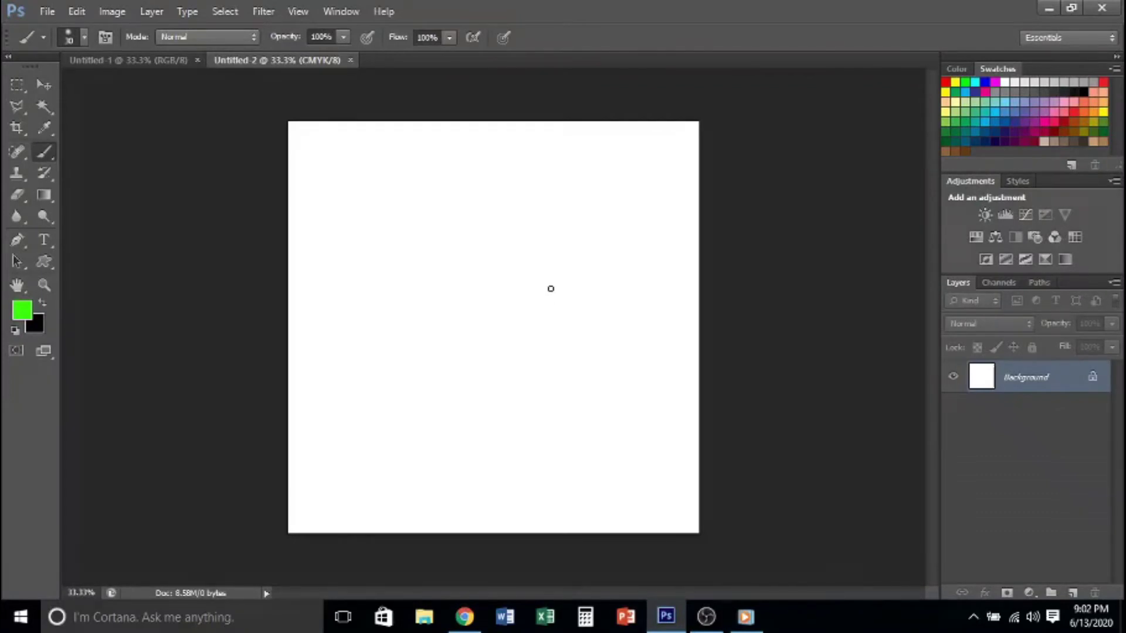
Enlarge the soft brush to 1300 px
{"action": "key", "text": "bracketright"}
{"action": "key", "text": "bracketright"}
{"action": "key", "text": "bracketright"}
{"action": "key", "text": "bracketright"}
{"action": "key", "text": "bracketright"}
{"action": "key", "text": "bracketright"}
{"action": "key", "text": "bracketright"}
{"action": "key", "text": "bracketright"}
{"action": "key", "text": "bracketright"}
{"action": "key", "text": "bracketright"}
{"action": "key", "text": "bracketright"}
{"action": "key", "text": "bracketright"}
{"action": "key", "text": "bracketright"}
{"action": "key", "text": "bracketright"}
{"action": "key", "text": "bracketright"}
{"action": "key", "text": "bracketright"}
{"action": "key", "text": "bracketright"}
{"action": "key", "text": "bracketright"}
{"action": "key", "text": "bracketright"}
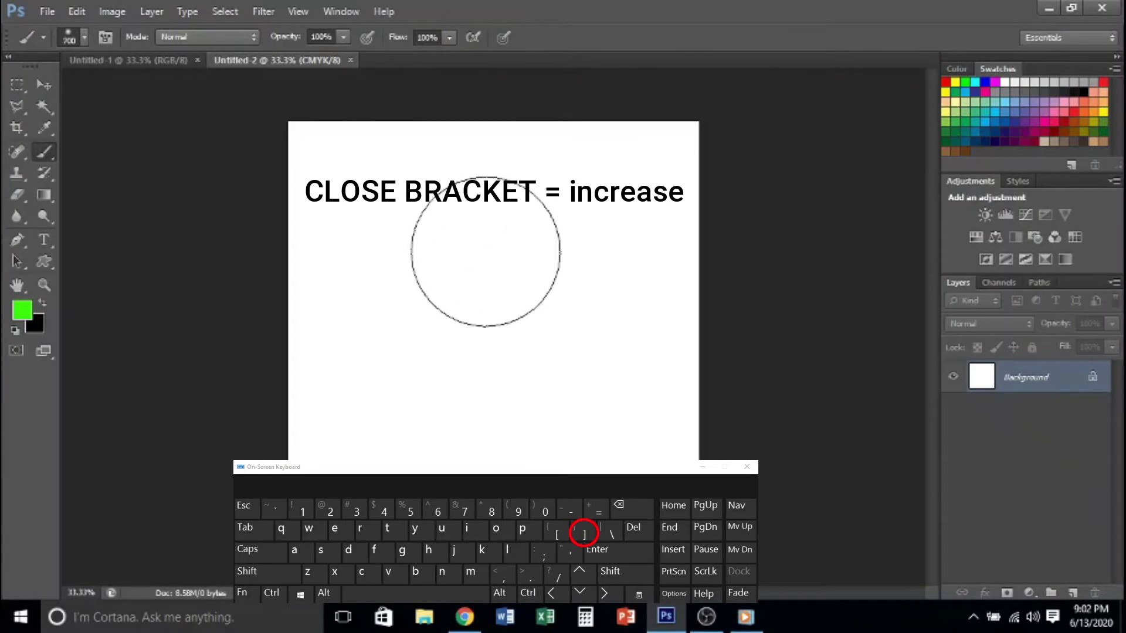
{"action": "key", "text": "bracketright"}
{"action": "key", "text": "bracketright"}
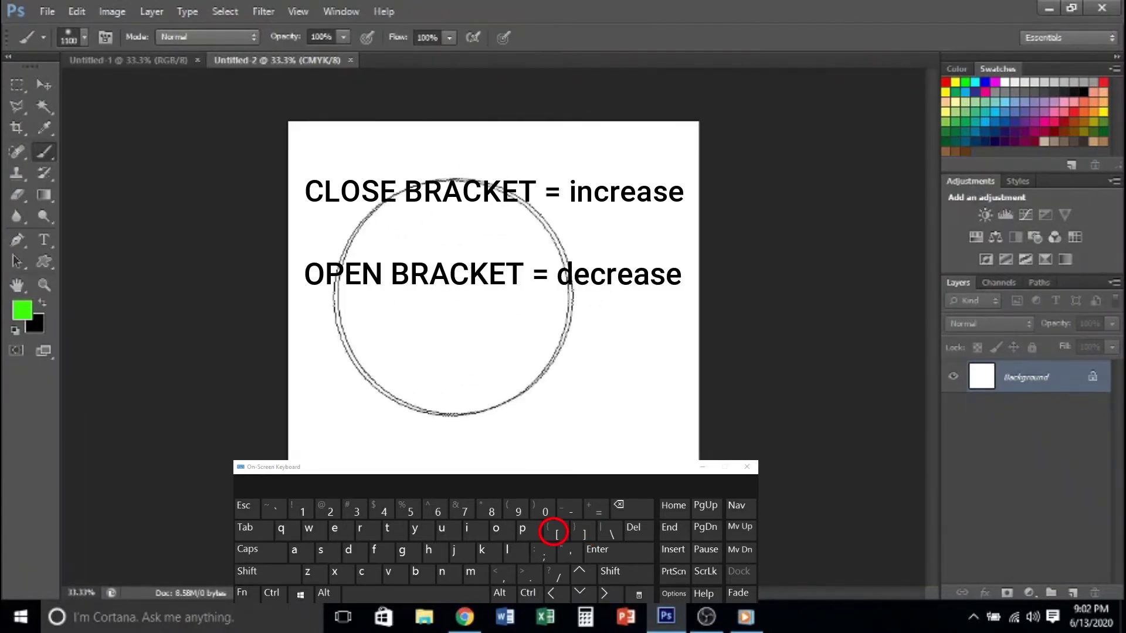
{"action": "key", "text": "bracketright"}
{"action": "key", "text": "bracketright"}
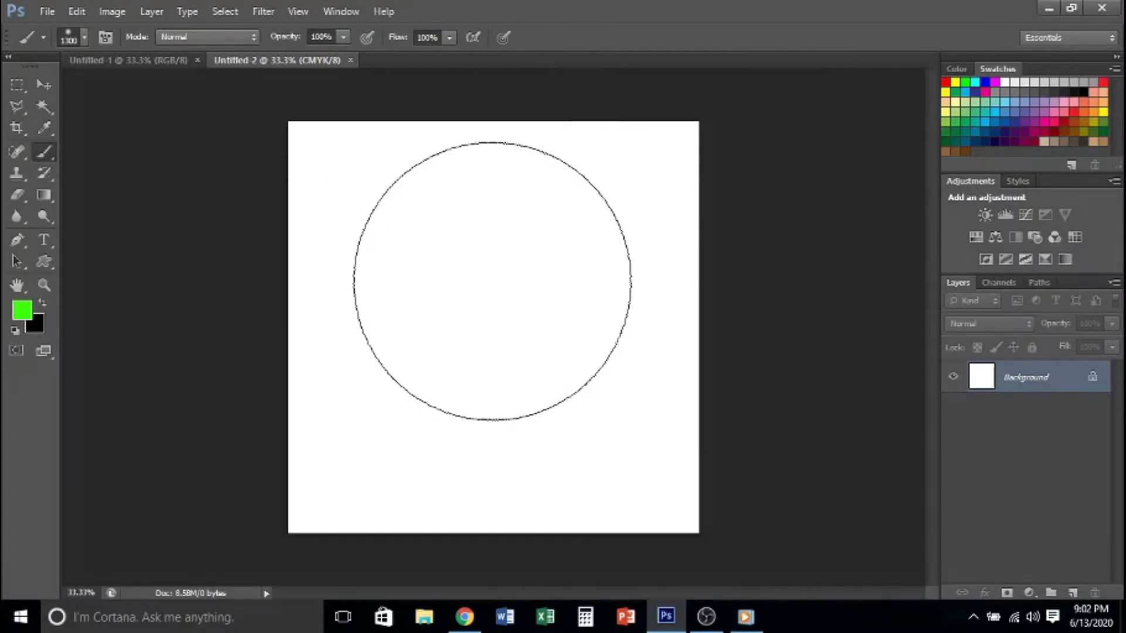
Choose a hard round brush with 100% hardness and a size of 432 px
{"action": "right_click", "coordinate": [461, 288]}
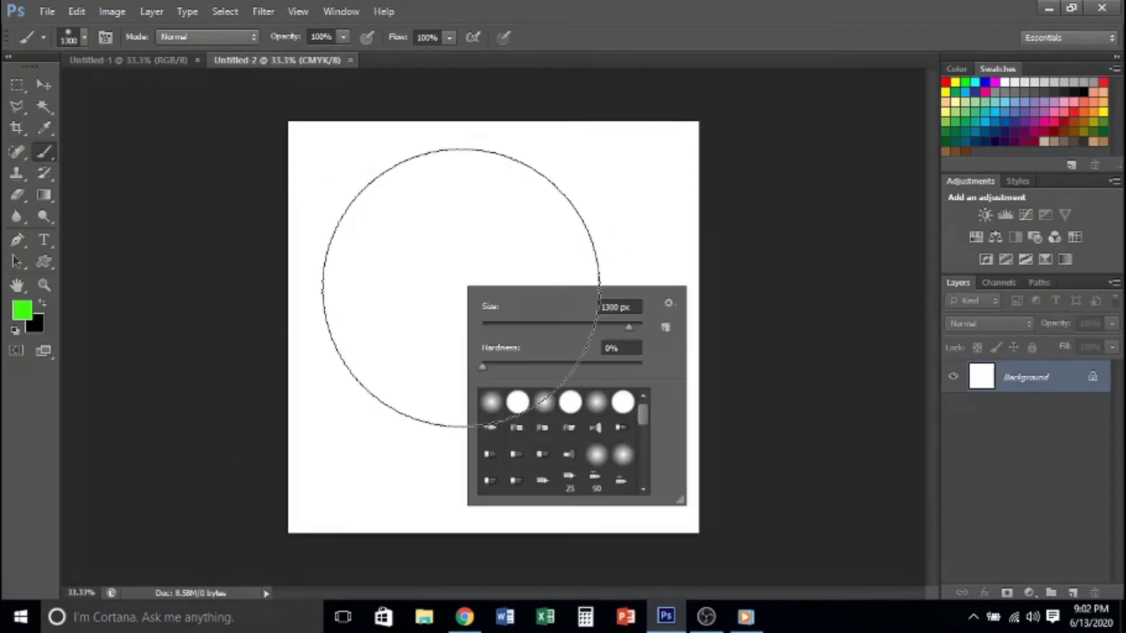
{"action": "mouse_move", "coordinate": [623, 326]}
{"action": "left_mouse_down"}
{"action": "mouse_move", "coordinate": [570, 328]}
{"action": "mouse_move", "coordinate": [615, 329]}
{"action": "left_mouse_up"}
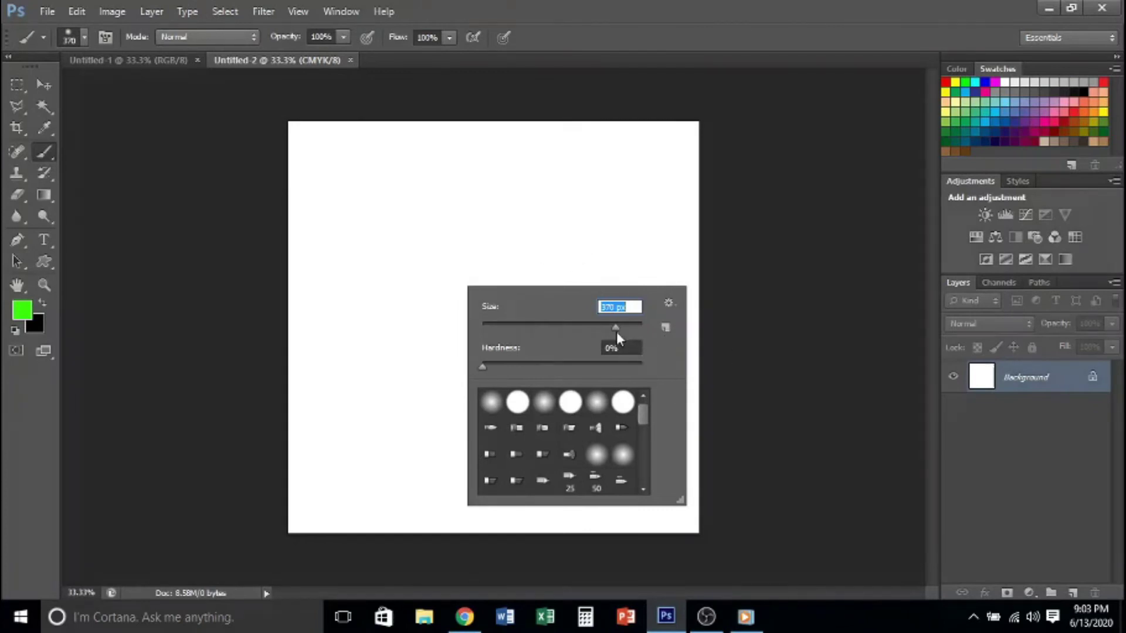
{"action": "left_click_drag", "start_coordinate": [625, 331], "coordinate": [627, 332]}
{"action": "left_click", "coordinate": [565, 328]}
{"action": "left_click_drag", "start_coordinate": [565, 332], "coordinate": [631, 328]}
{"action": "left_click", "coordinate": [518, 405]}
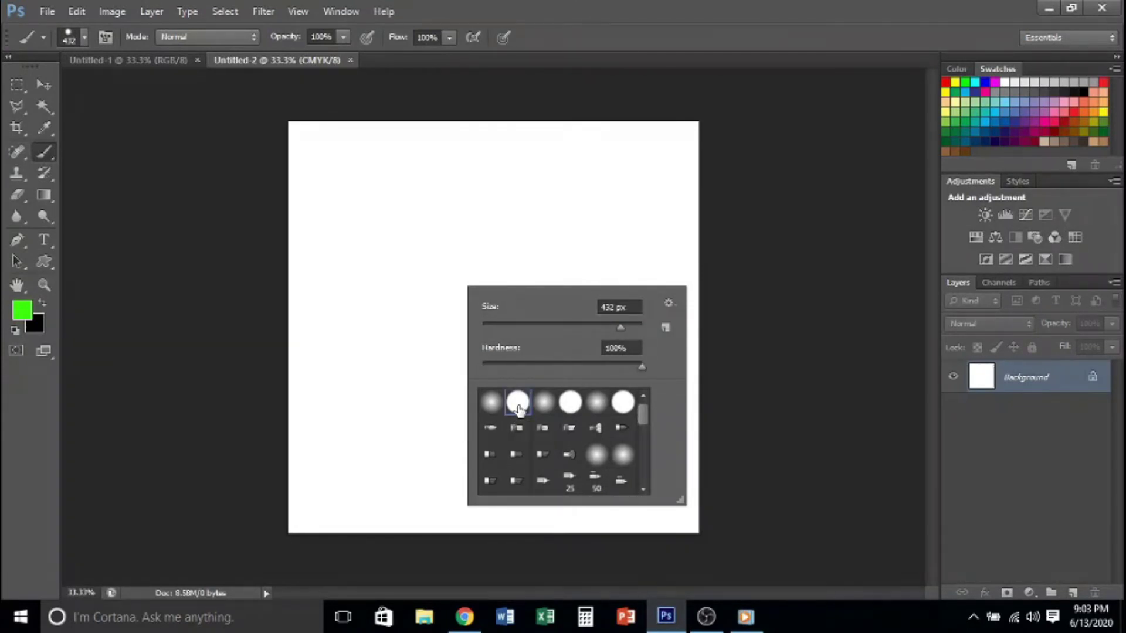
{"action": "key", "text": "Return"}
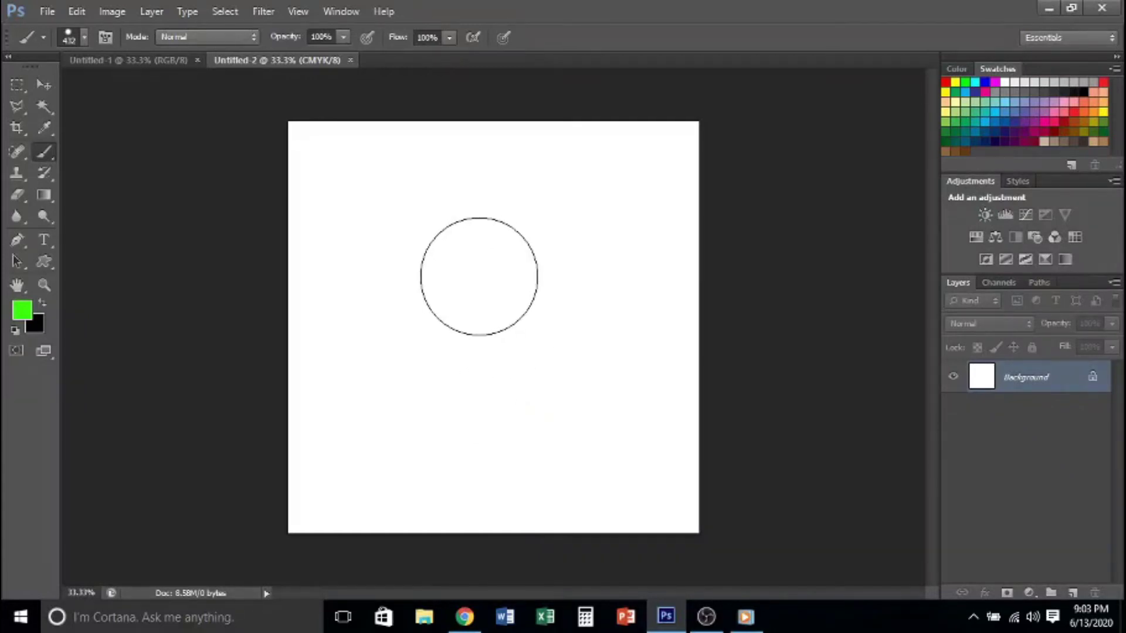
Enlarge the brush to 1200 px and stamp a single green circle in the centre of the RGB document Untitled-1
{"action": "key", "text": "bracketright"}
{"action": "key", "text": "bracketright"}
{"action": "key", "text": "bracketright"}
{"action": "key", "text": "bracketright"}
{"action": "key", "text": "bracketright"}
{"action": "key", "text": "bracketright"}
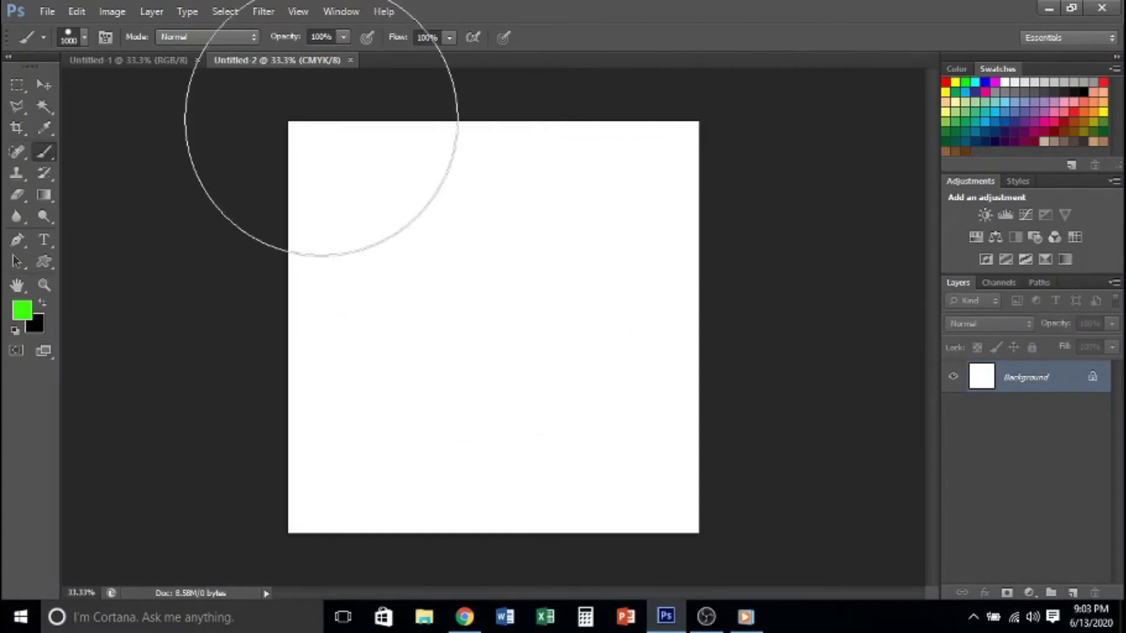
{"action": "left_click", "coordinate": [152, 62]}
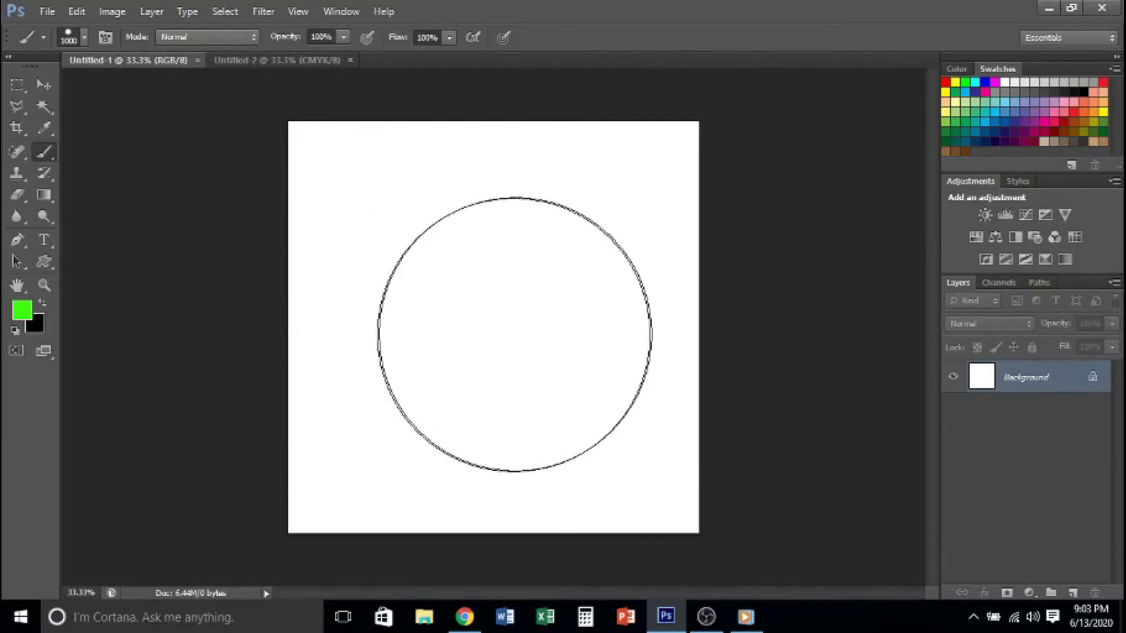
{"action": "key", "text": "bracketright"}
{"action": "key", "text": "bracketright"}
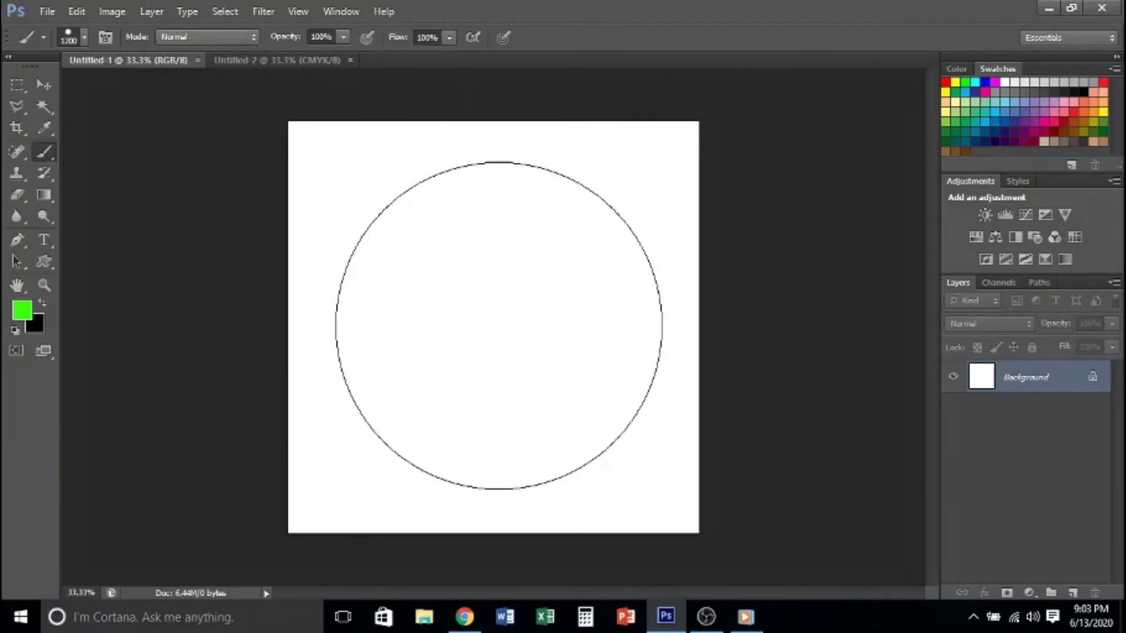
{"action": "left_click", "coordinate": [494, 324]}
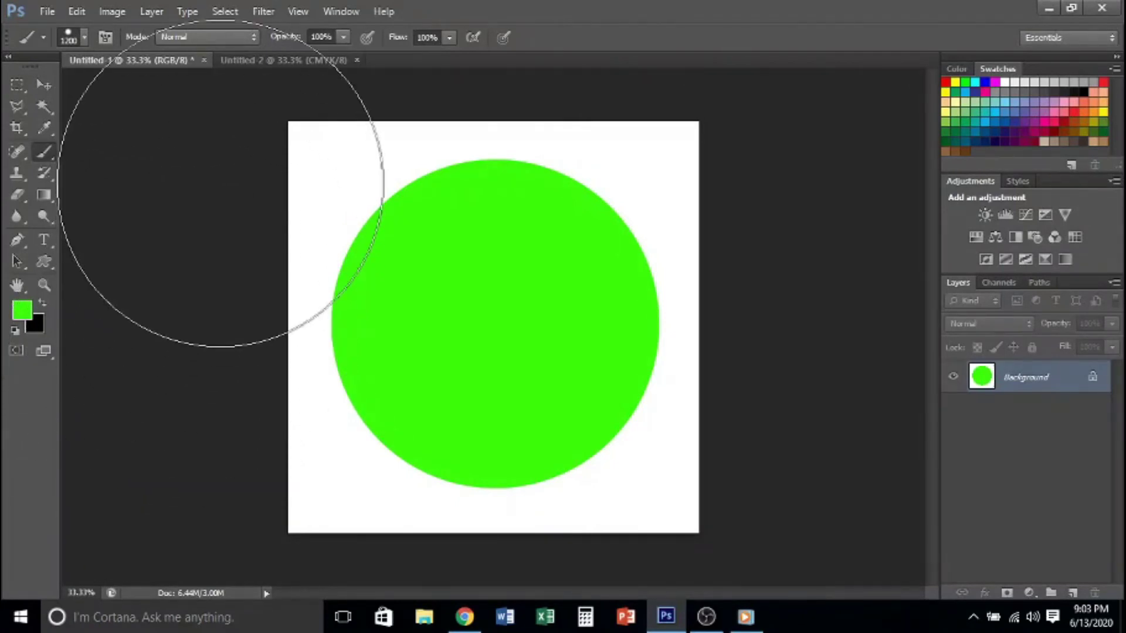
Stamp the same green circle in the centre of the CMYK document Untitled-2, and activate the Move tool
{"action": "left_click", "coordinate": [261, 61]}
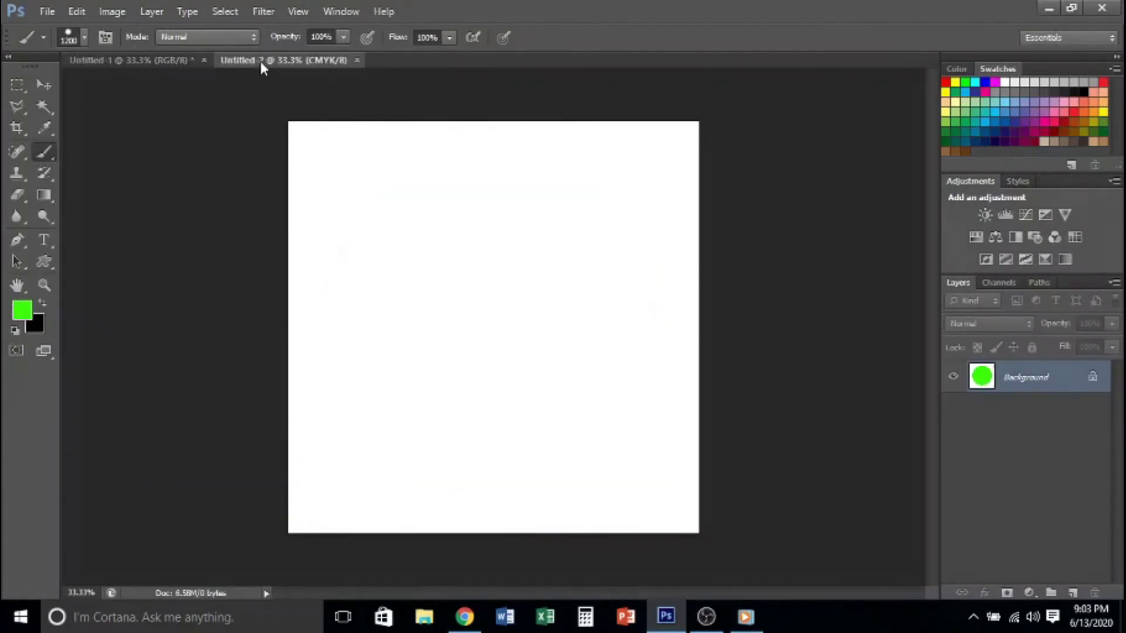
{"action": "left_click", "coordinate": [489, 326]}
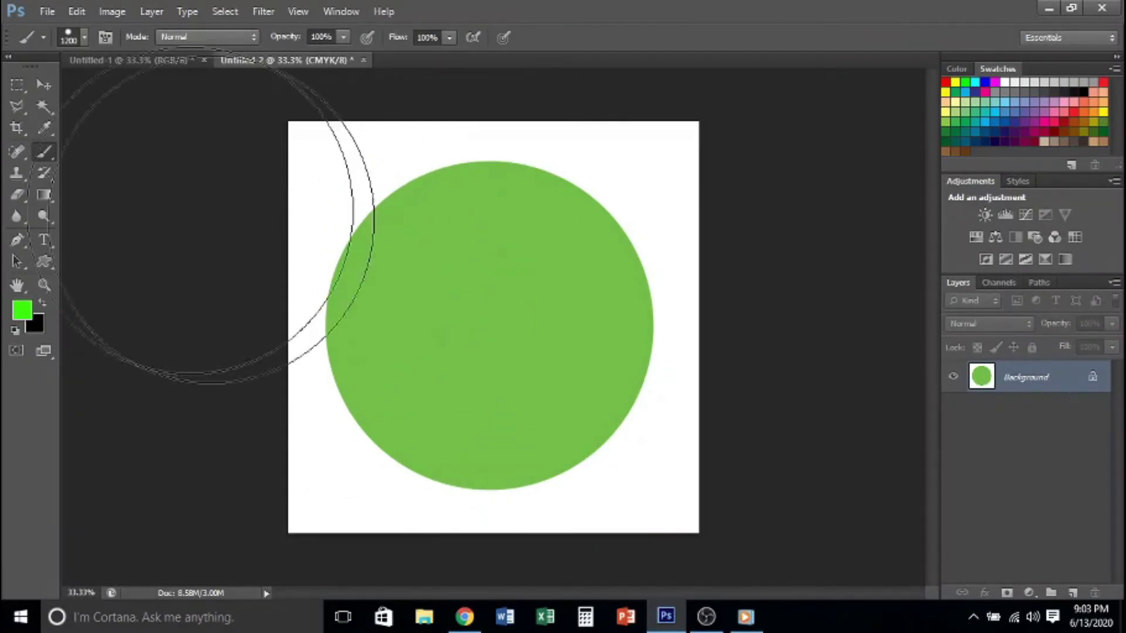
{"action": "left_click", "coordinate": [42, 86]}
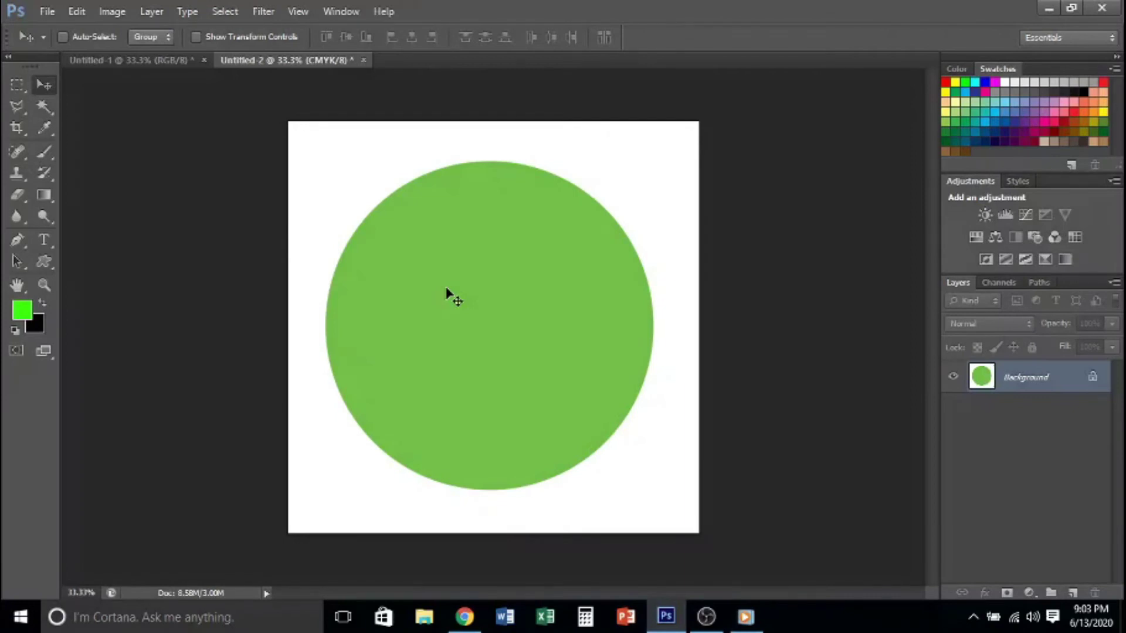
Float both documents in separate windows side by side, shrinking the RGB window and zooming its image out to 25%
{"action": "left_click", "coordinate": [170, 61]}
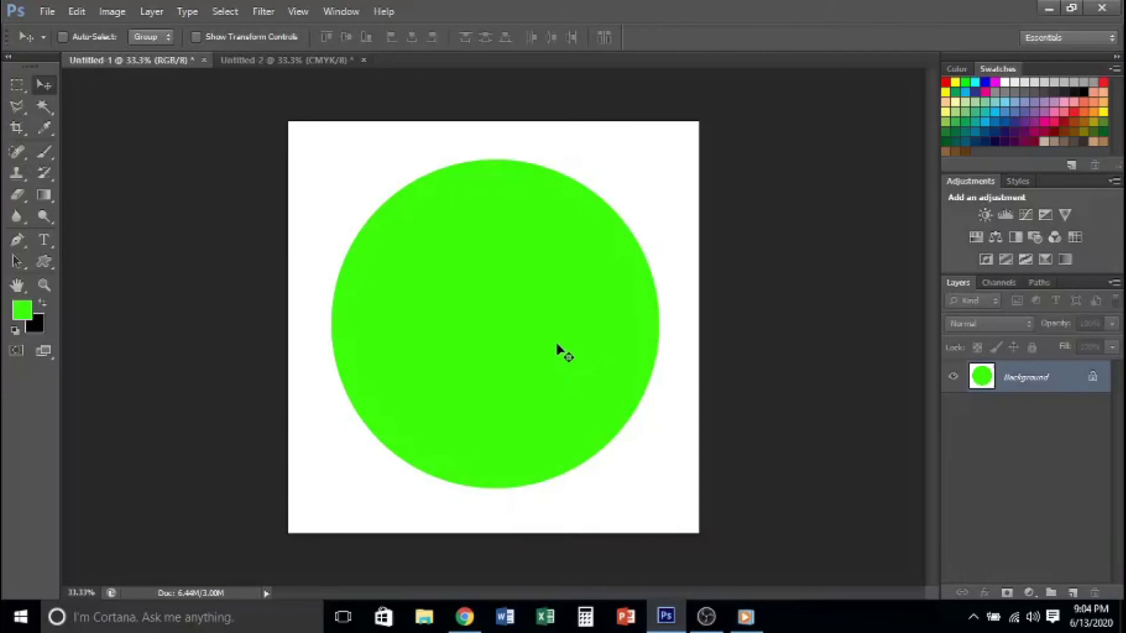
{"action": "left_click_drag", "start_coordinate": [288, 58], "coordinate": [548, 126]}
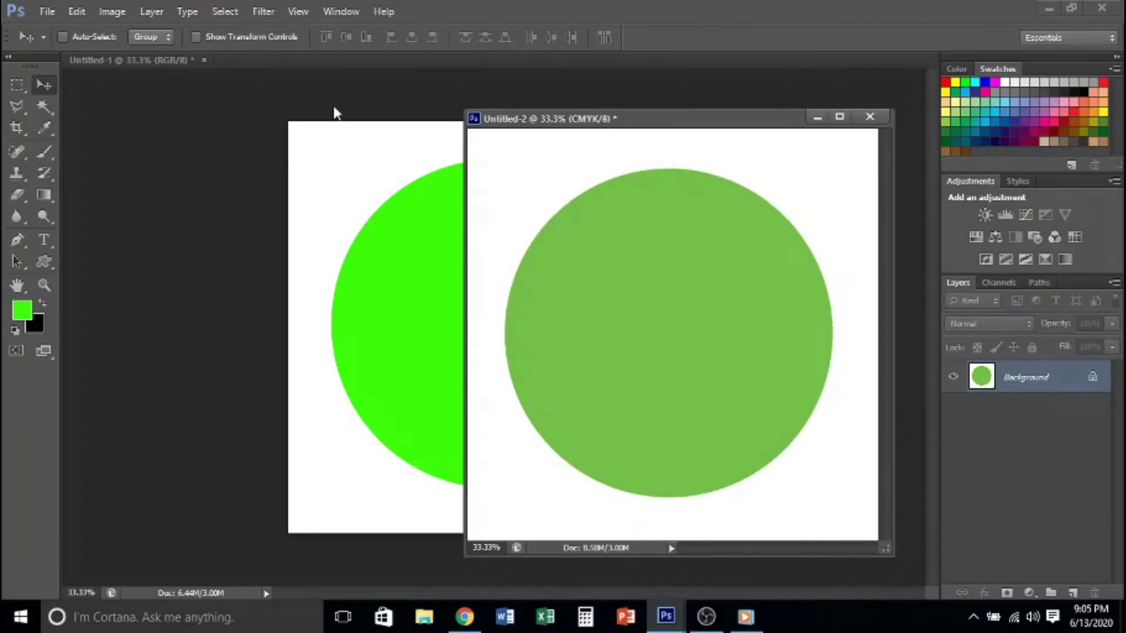
{"action": "left_click_drag", "start_coordinate": [153, 61], "coordinate": [282, 207]}
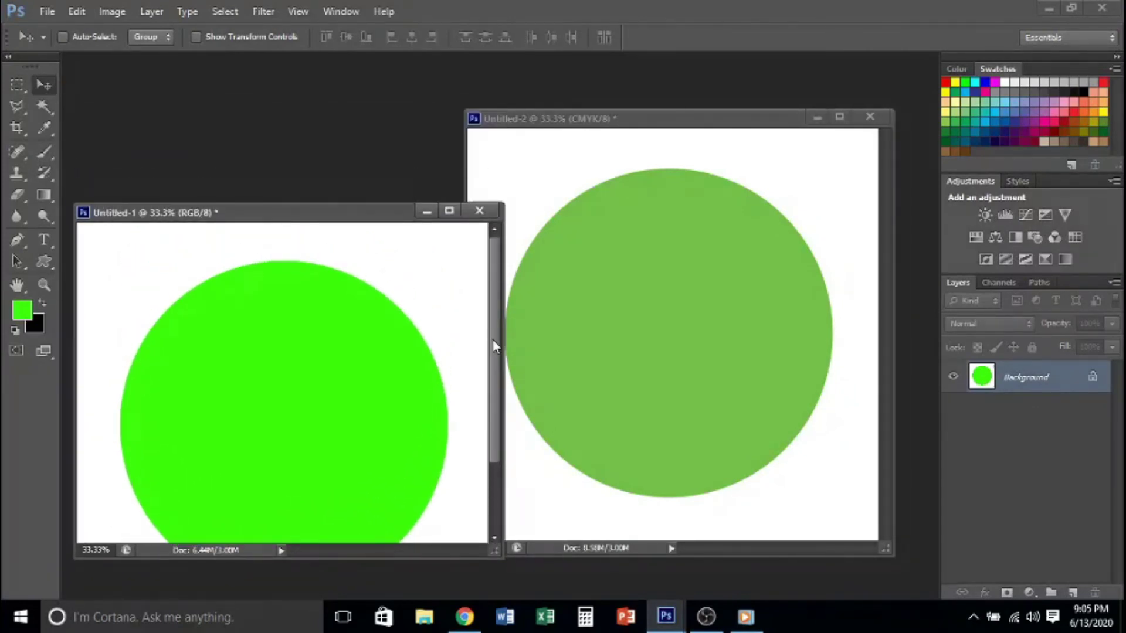
{"action": "left_click_drag", "start_coordinate": [501, 346], "coordinate": [408, 333]}
{"action": "left_click_drag", "start_coordinate": [262, 222], "coordinate": [278, 152]}
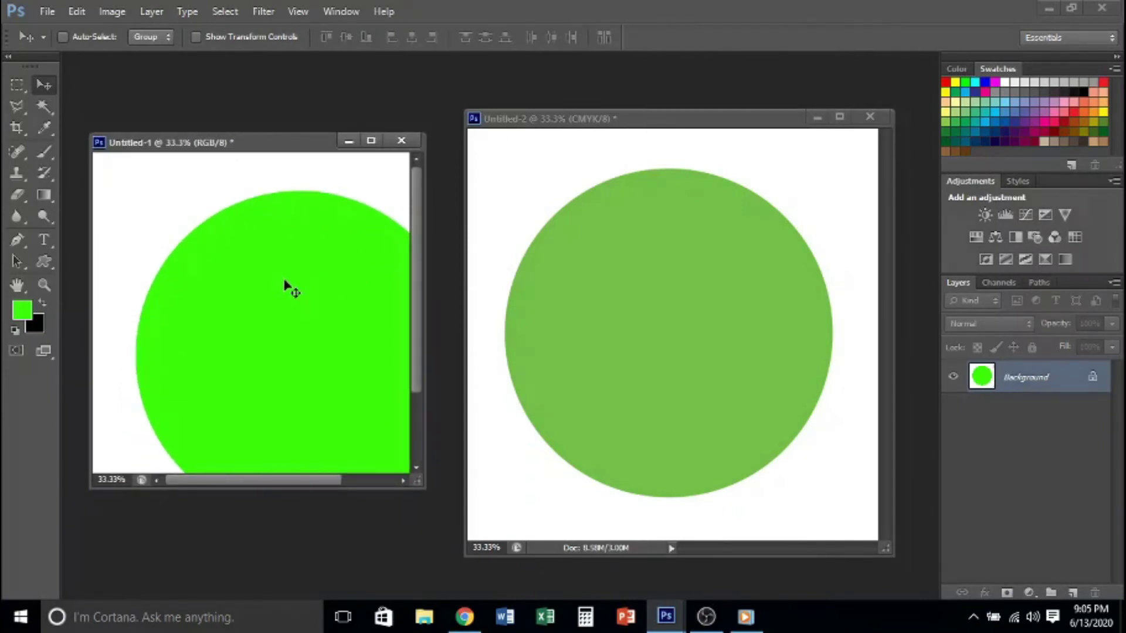
{"action": "key", "text": "ctrl+minus"}
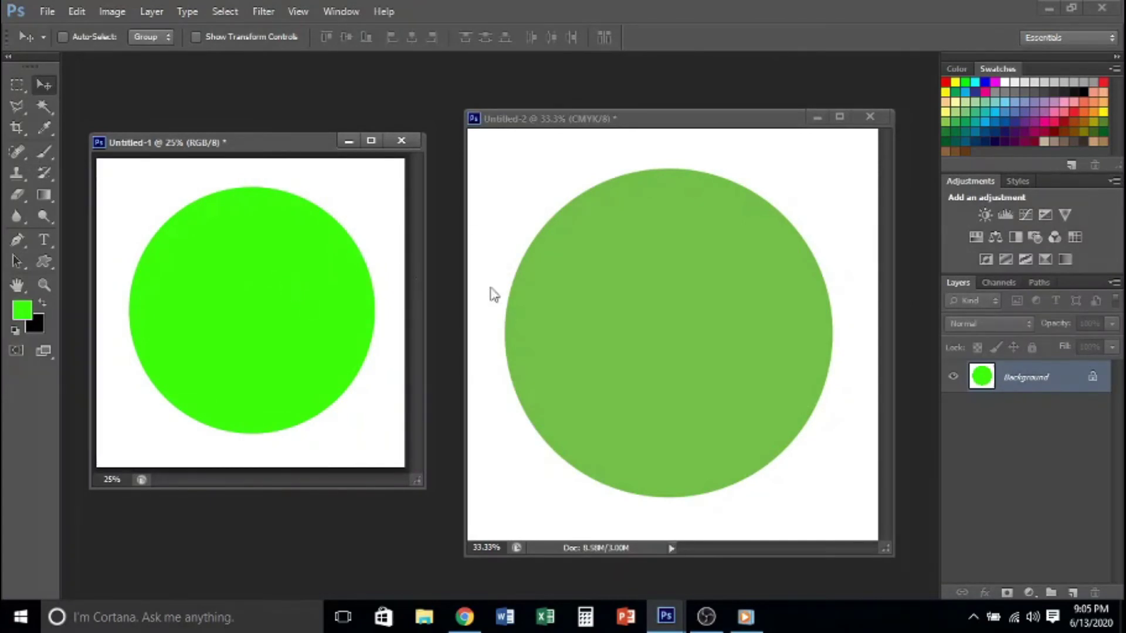
{"action": "left_click", "coordinate": [631, 124]}
{"action": "left_click_drag", "start_coordinate": [631, 121], "coordinate": [605, 127]}
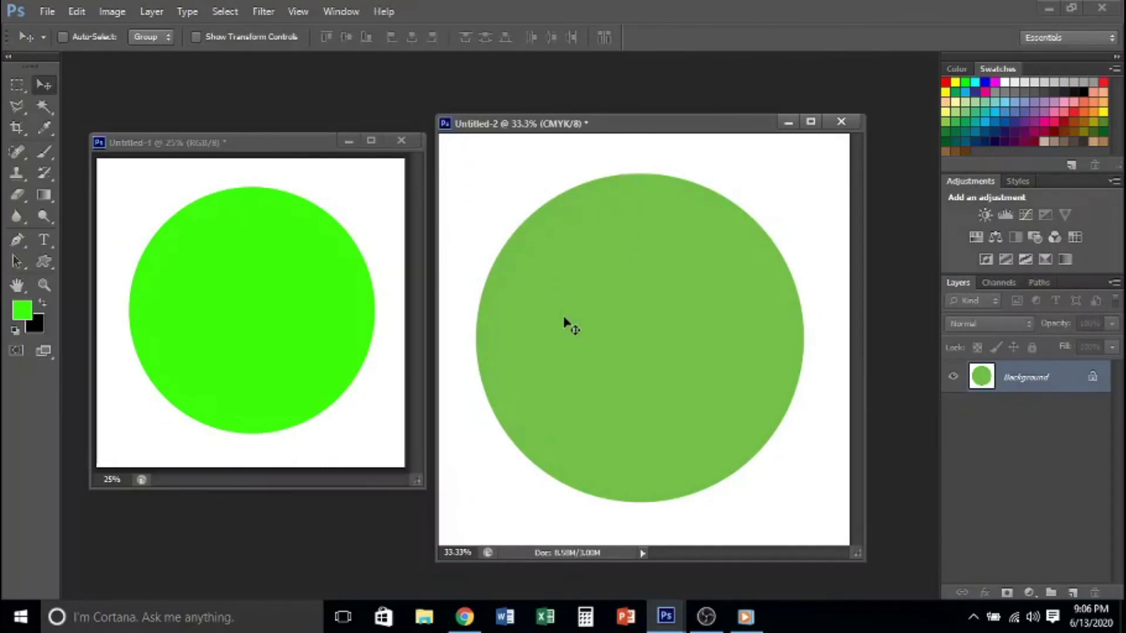
Examine the foreground colour's values in the Color Picker, comparing it with the circle in the CMYK document
{"action": "left_click", "coordinate": [23, 309]}
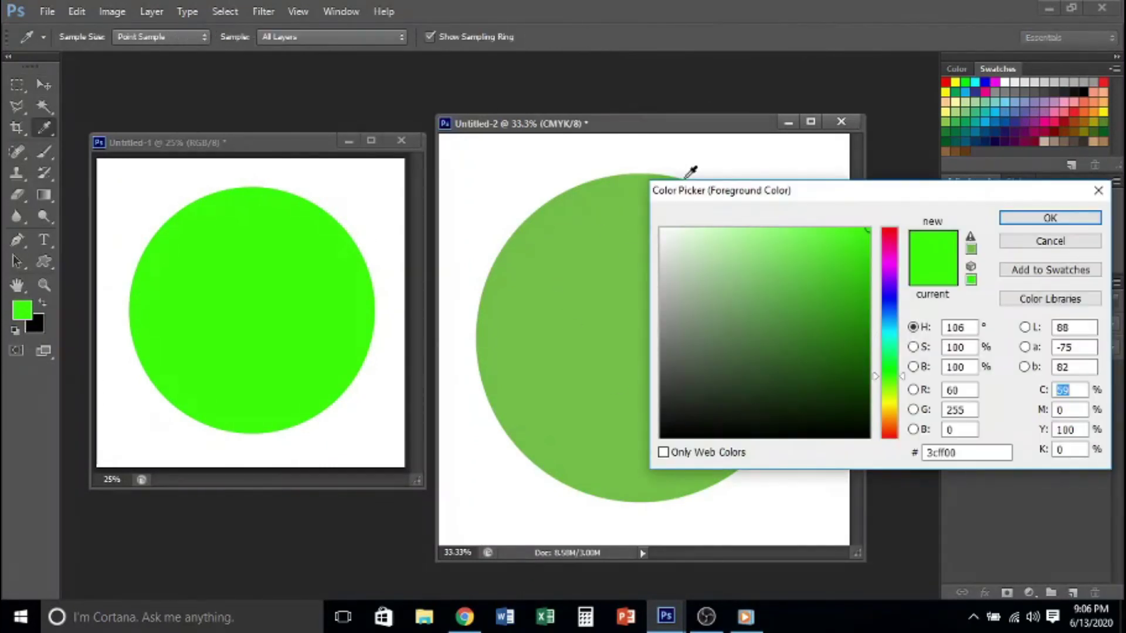
{"action": "left_click_drag", "start_coordinate": [749, 191], "coordinate": [152, 183]}
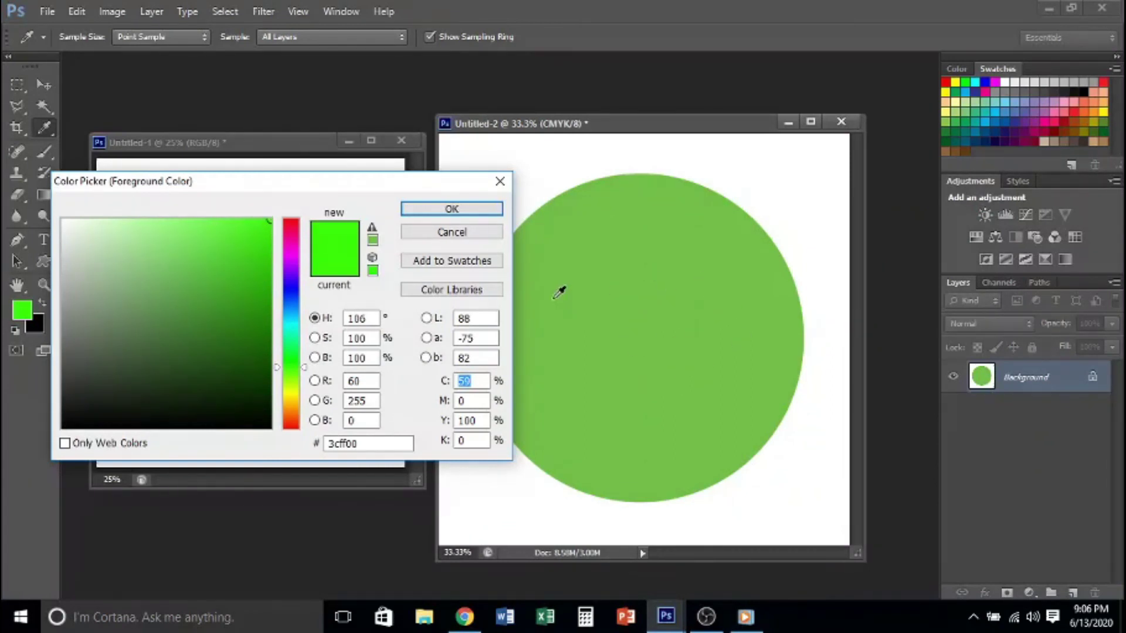
{"action": "left_click", "coordinate": [451, 210]}
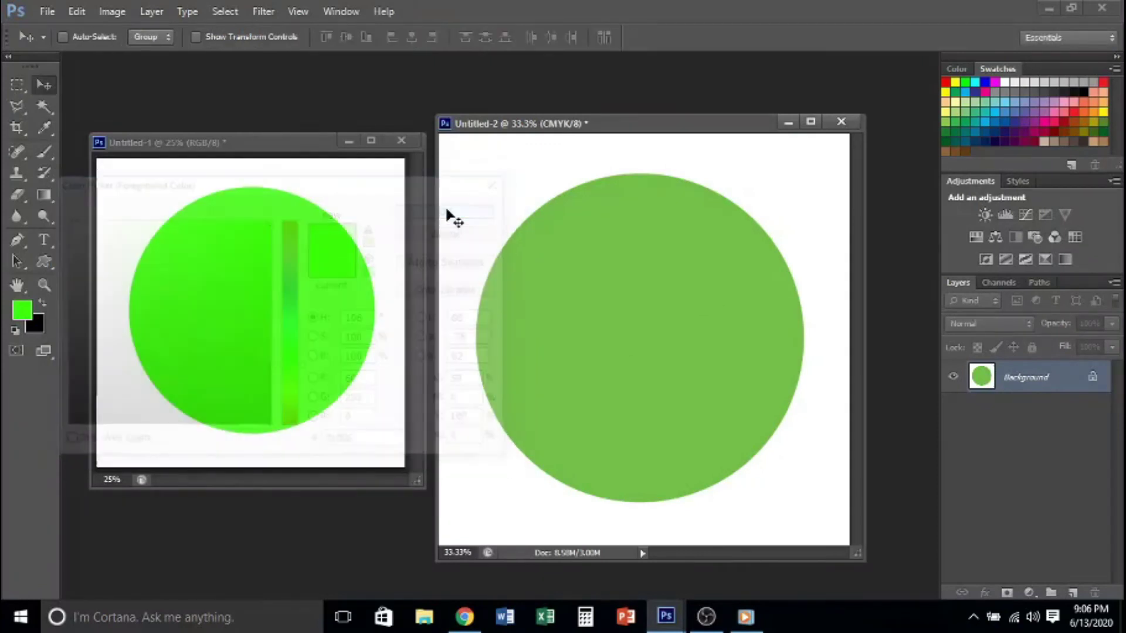